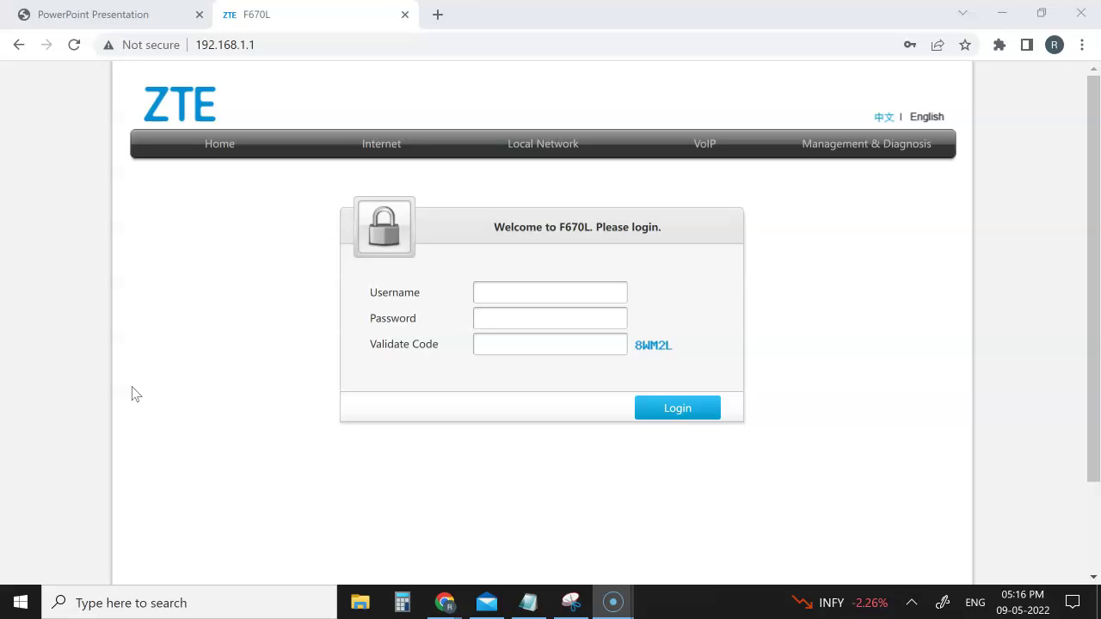
Skim the configuration guide PDF, then switch back to the router login page.
click(114, 15)
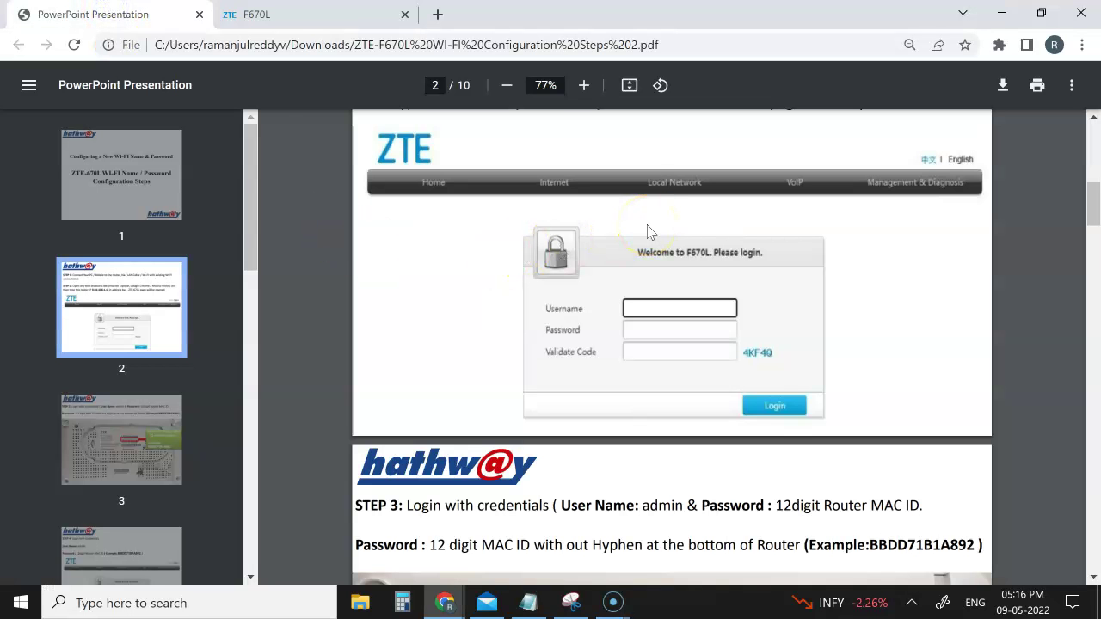
scroll(650, 232, down, 1)
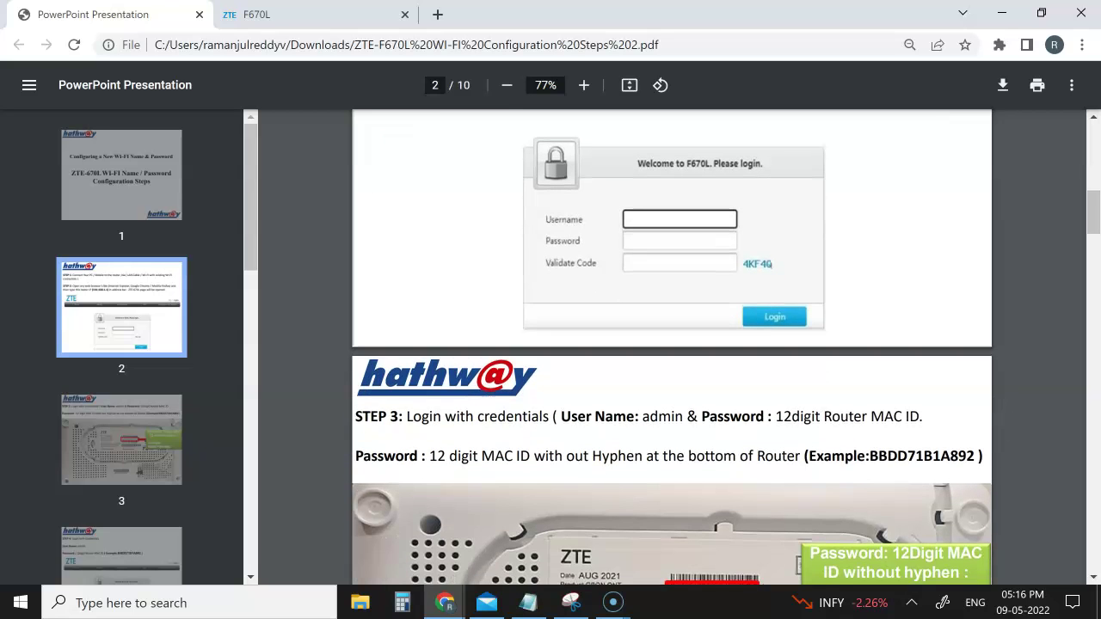
scroll(671, 344, down, 2)
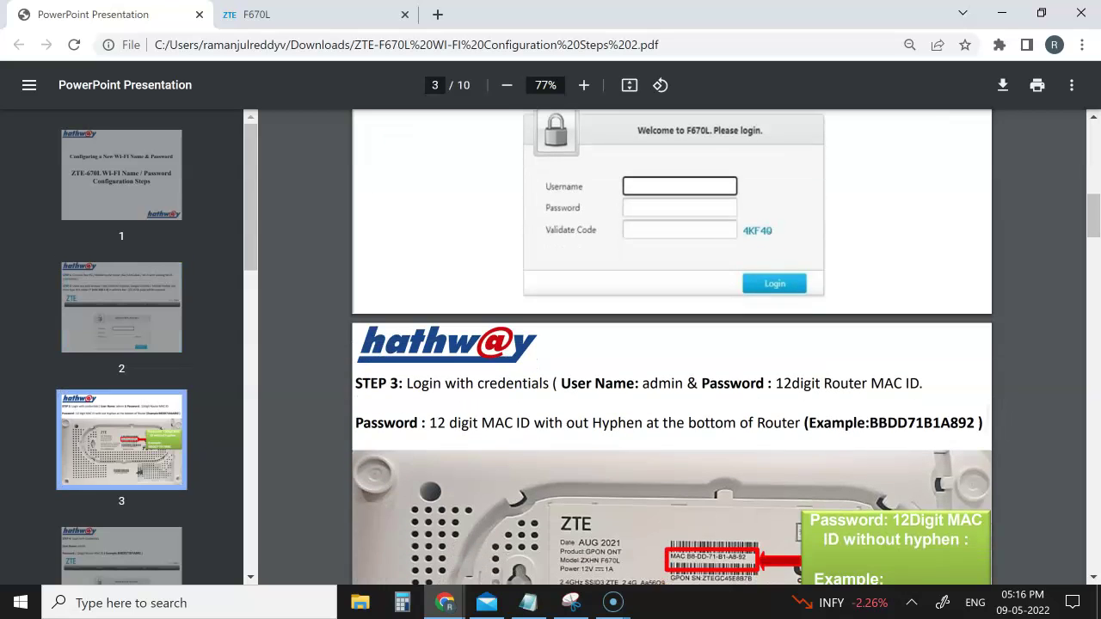
scroll(671, 345, up, 2)
scroll(671, 344, up, 8)
scroll(671, 344, down, 4)
scroll(671, 345, down, 3)
scroll(671, 344, down, 1)
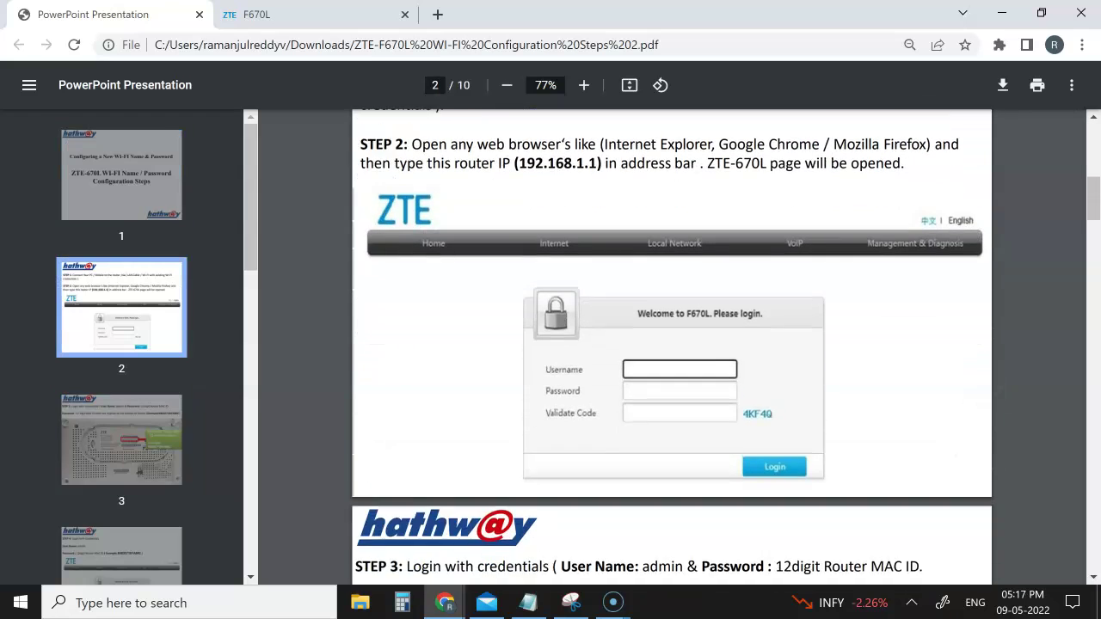
scroll(671, 344, down, 1)
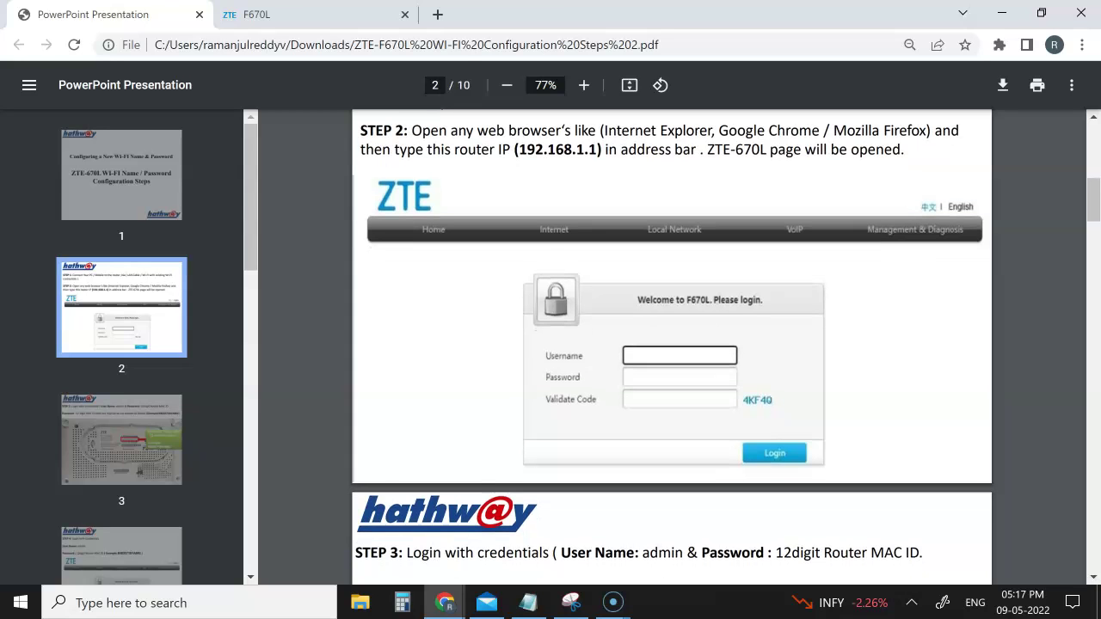
click(319, 14)
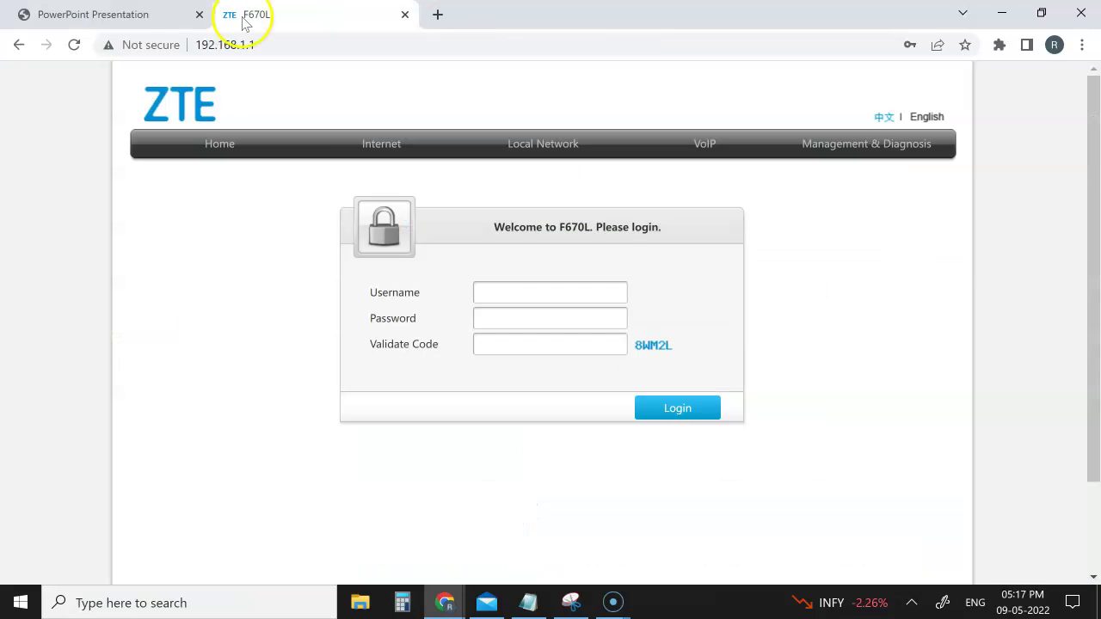
Return to the guide PDF and scroll to page 4's Step 4 login credentials.
click(145, 24)
scroll(555, 280, down, 2)
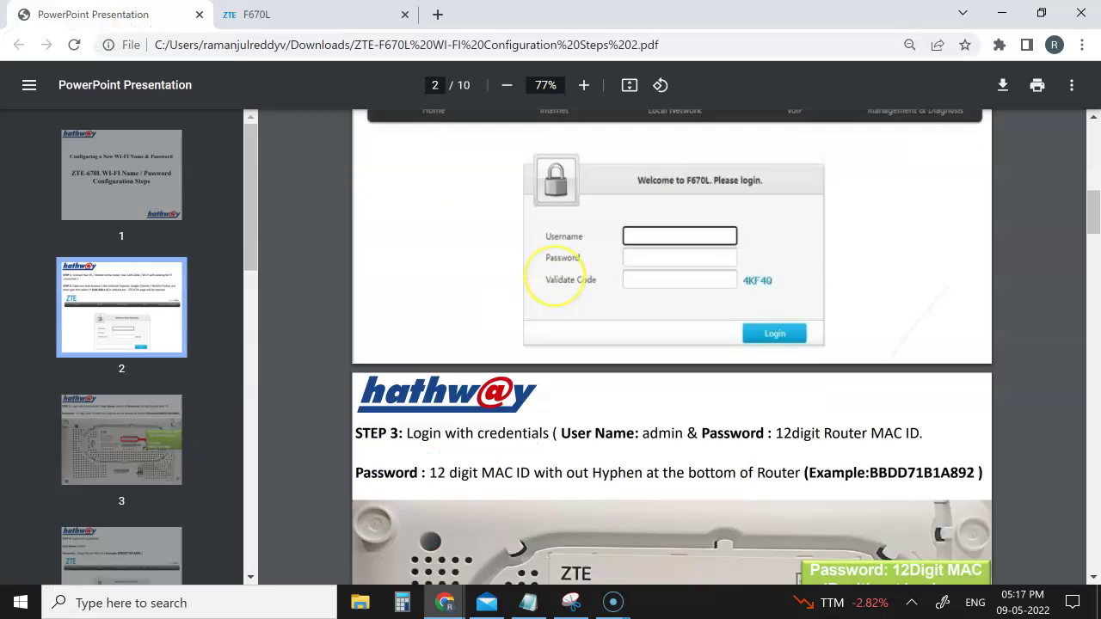
scroll(555, 279, down, 2)
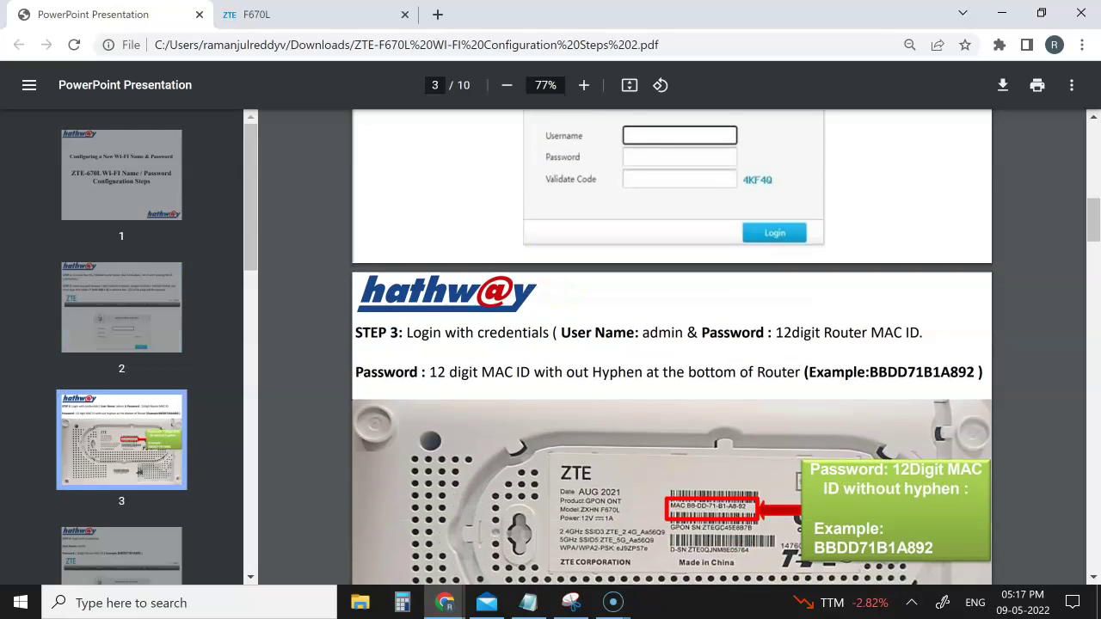
scroll(672, 347, down, 2)
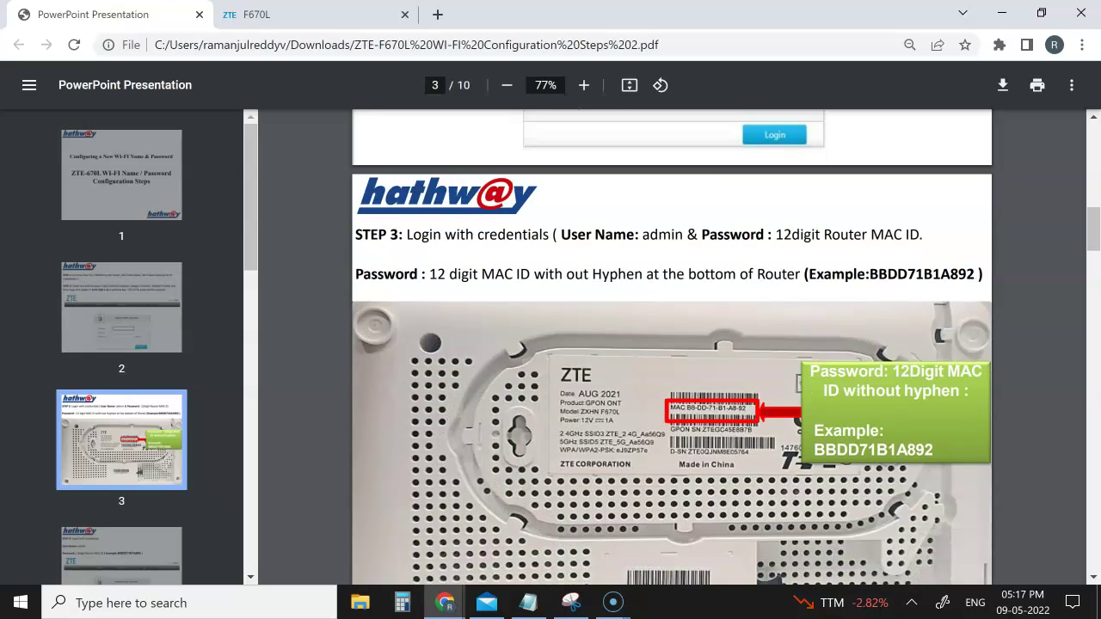
scroll(672, 346, down, 2)
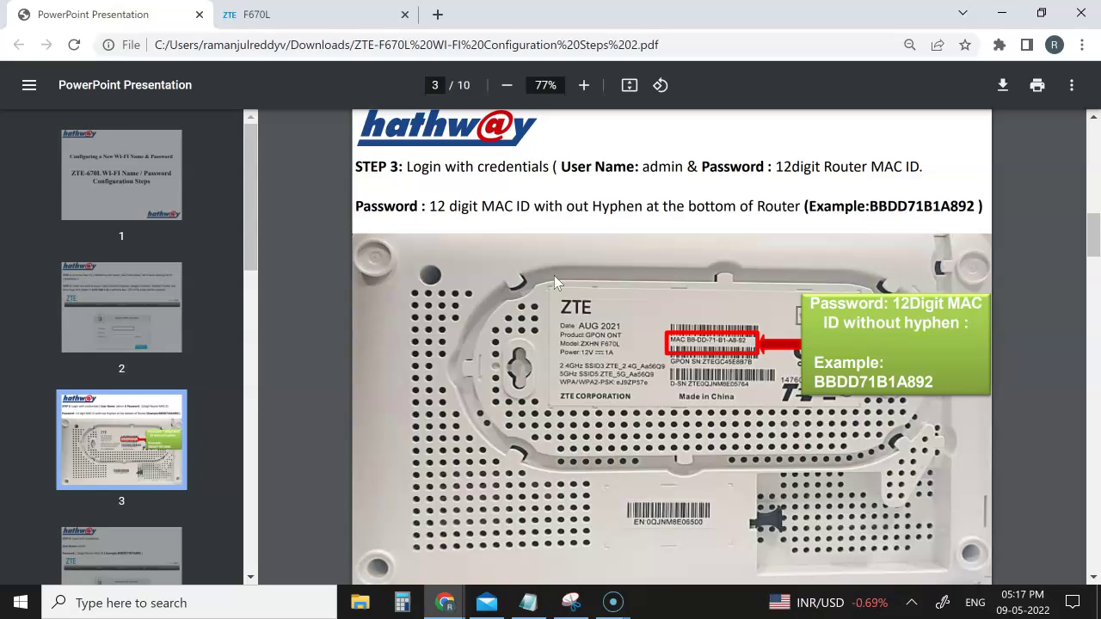
scroll(554, 275, down, 6)
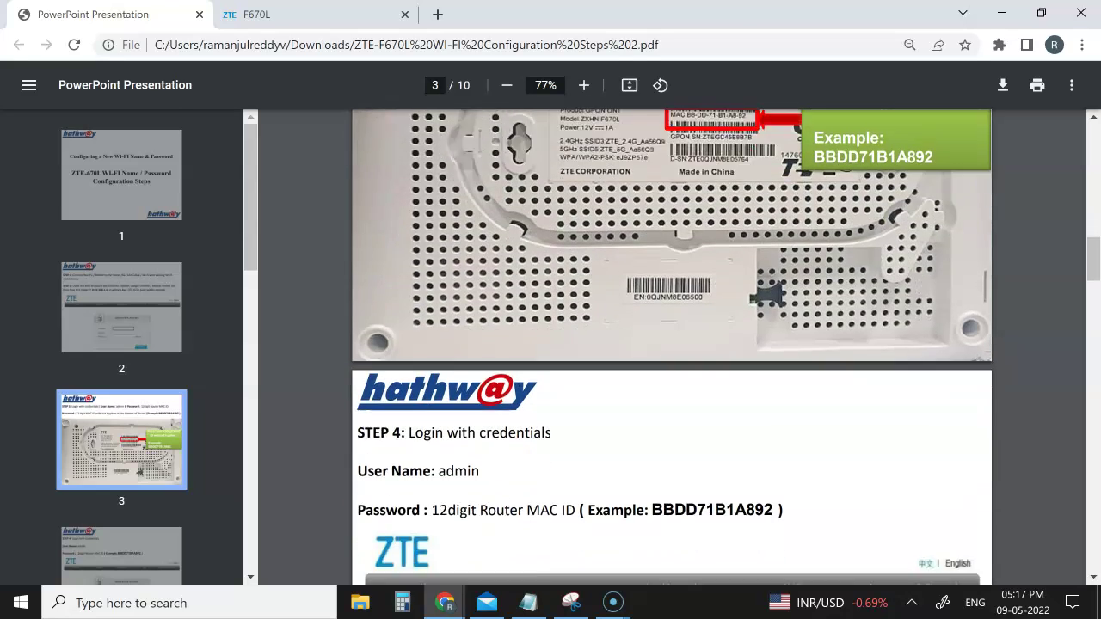
scroll(671, 344, up, 2)
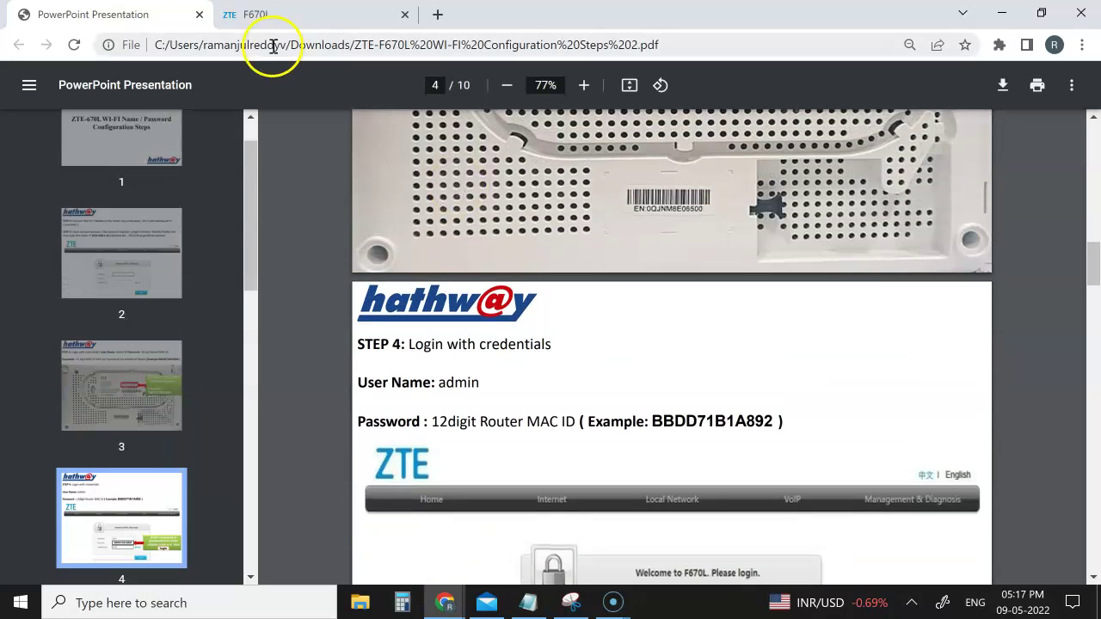
Enter the admin username and the account password on the F670L login page.
click(268, 19)
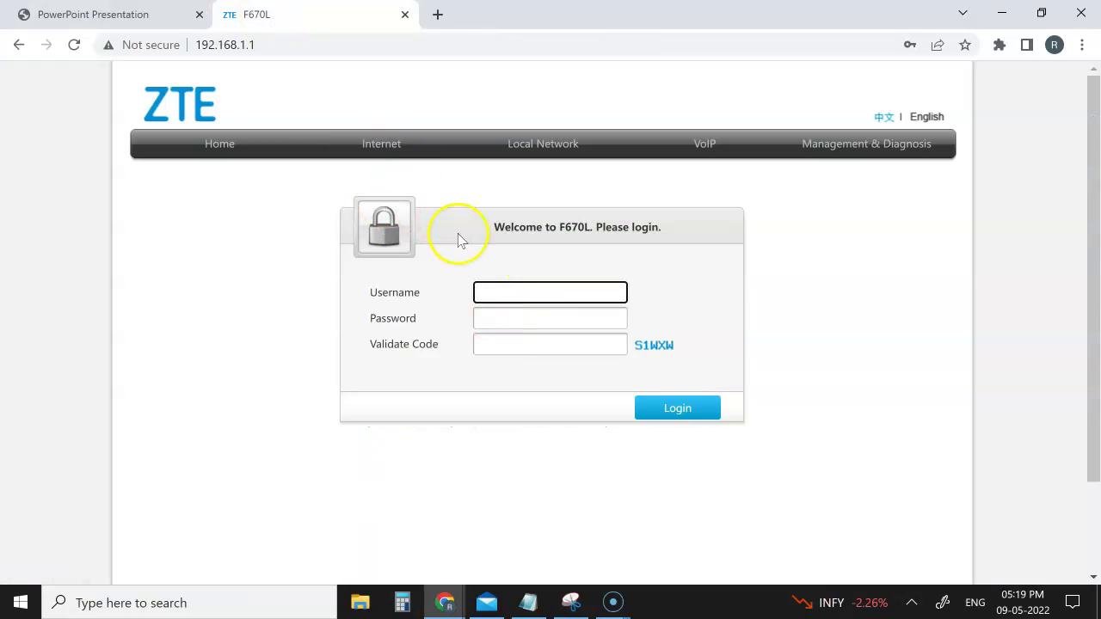
click(501, 292)
text(admin)
key(Tab)
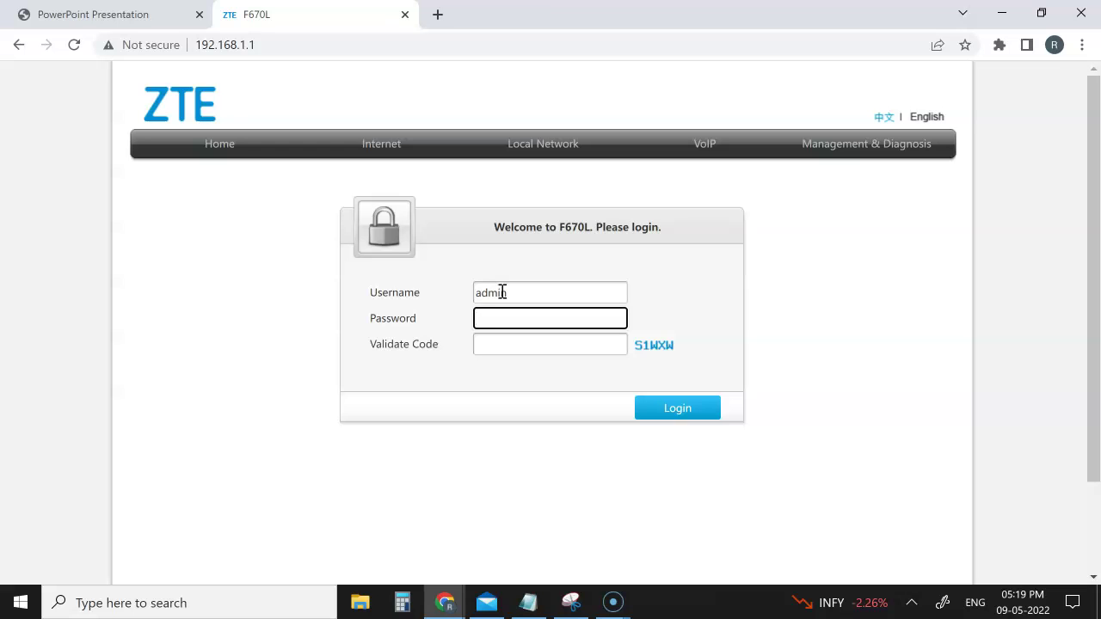
text(admin1234567)
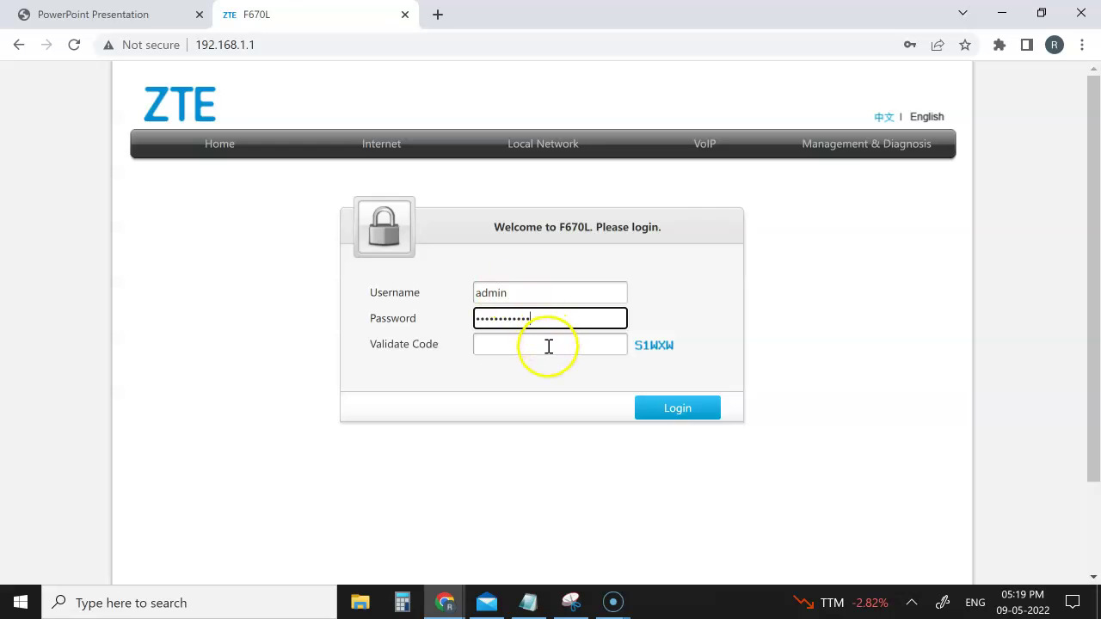
Enter the on-screen validate code, correcting a lowercase letter, and log in.
click(548, 346)
text(S)
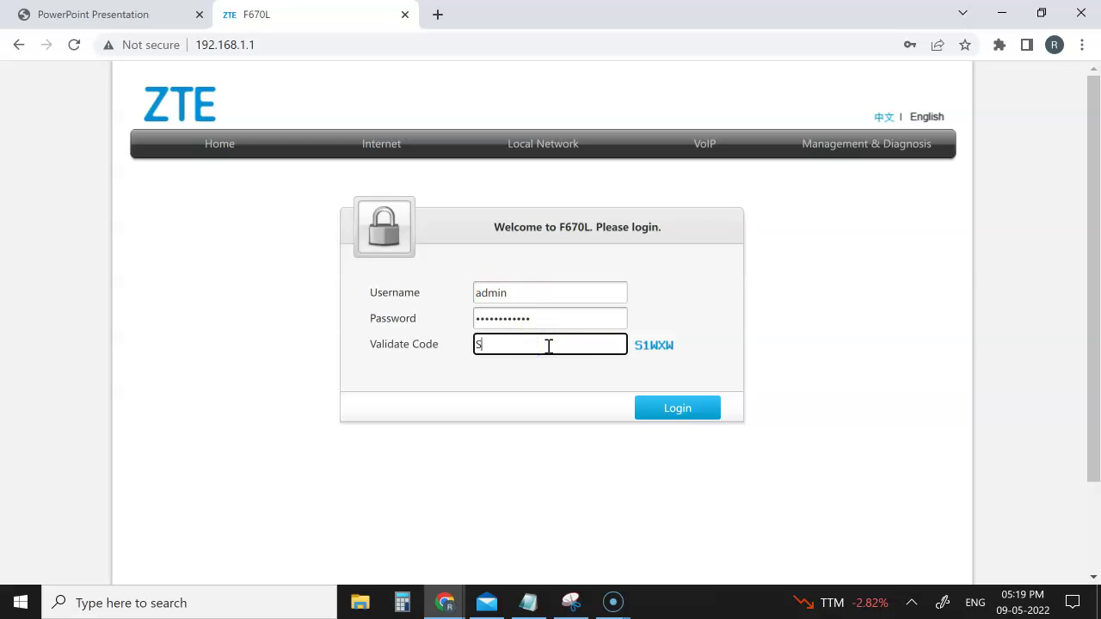
text(1WXW)
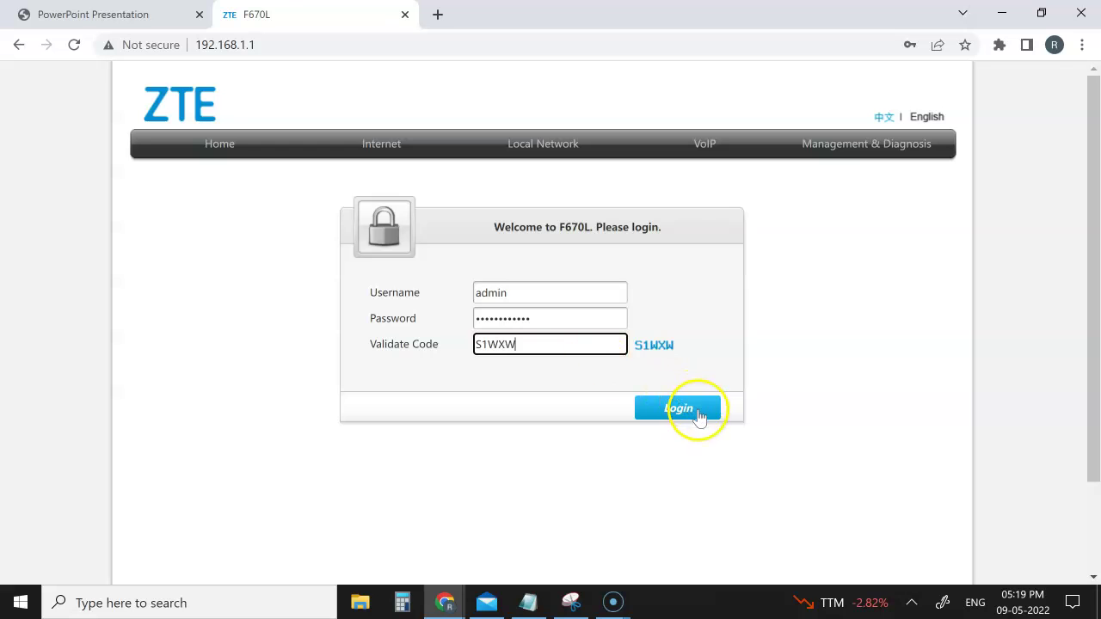
click(699, 410)
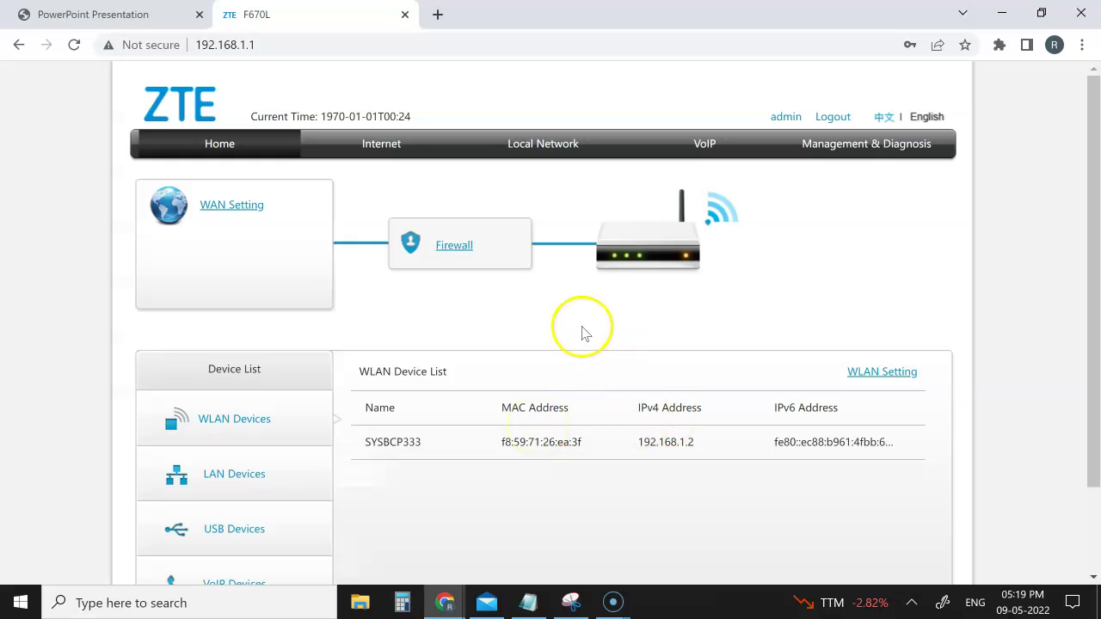
Open the Internet status page to view the PON information.
scroll(1007, 284, down, 2)
scroll(1007, 284, up, 2)
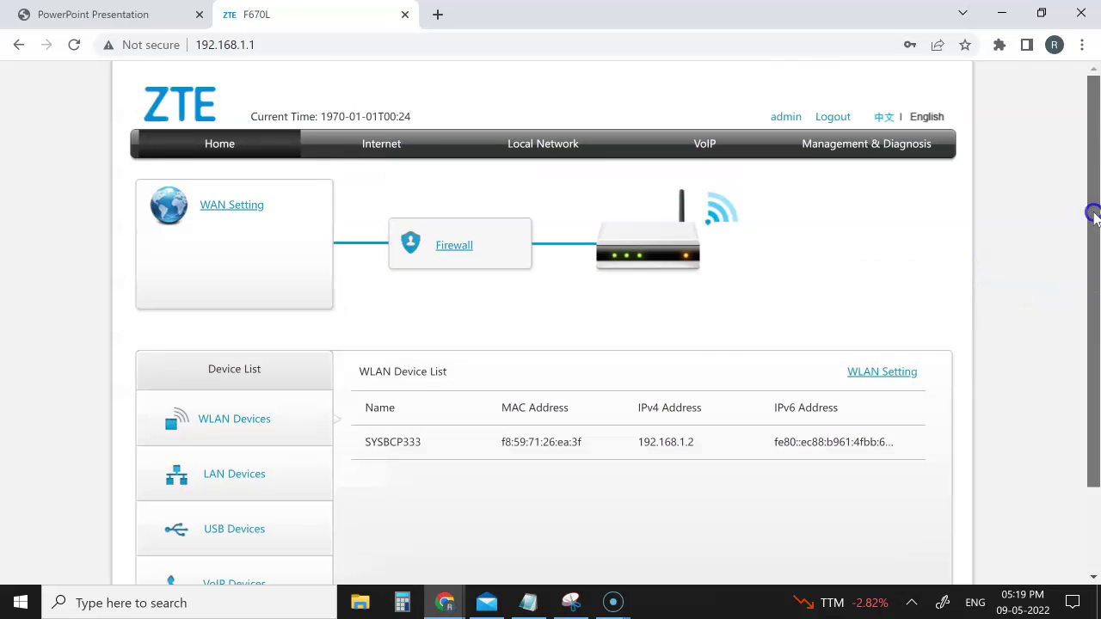
click(381, 144)
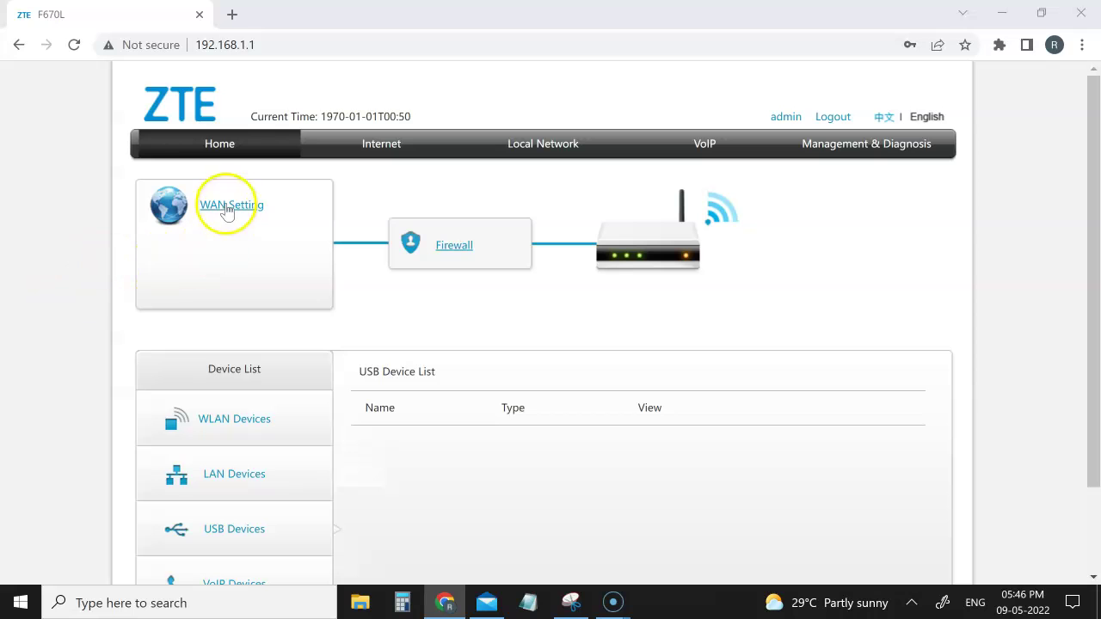
Show the Local Network LAN DHCP allocated address table and refresh its lease times.
click(523, 146)
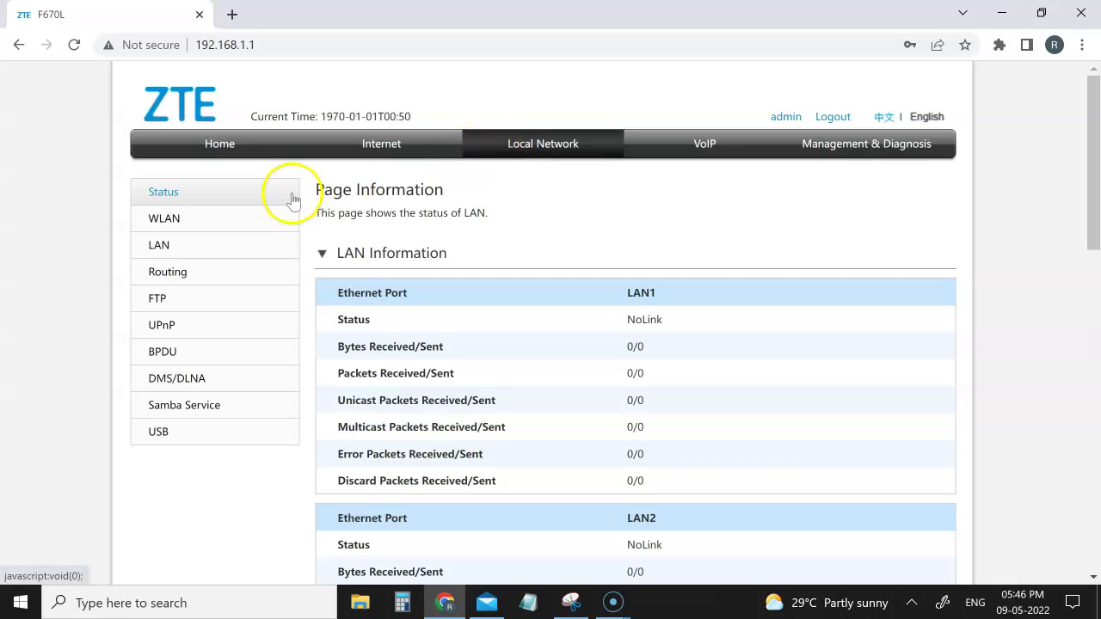
click(159, 250)
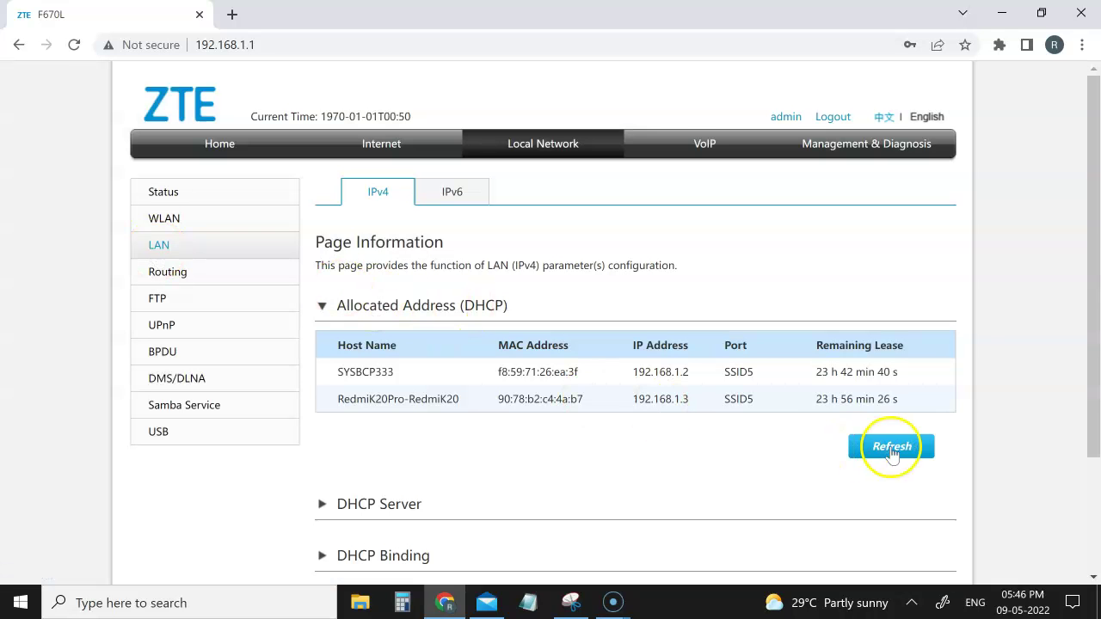
click(891, 449)
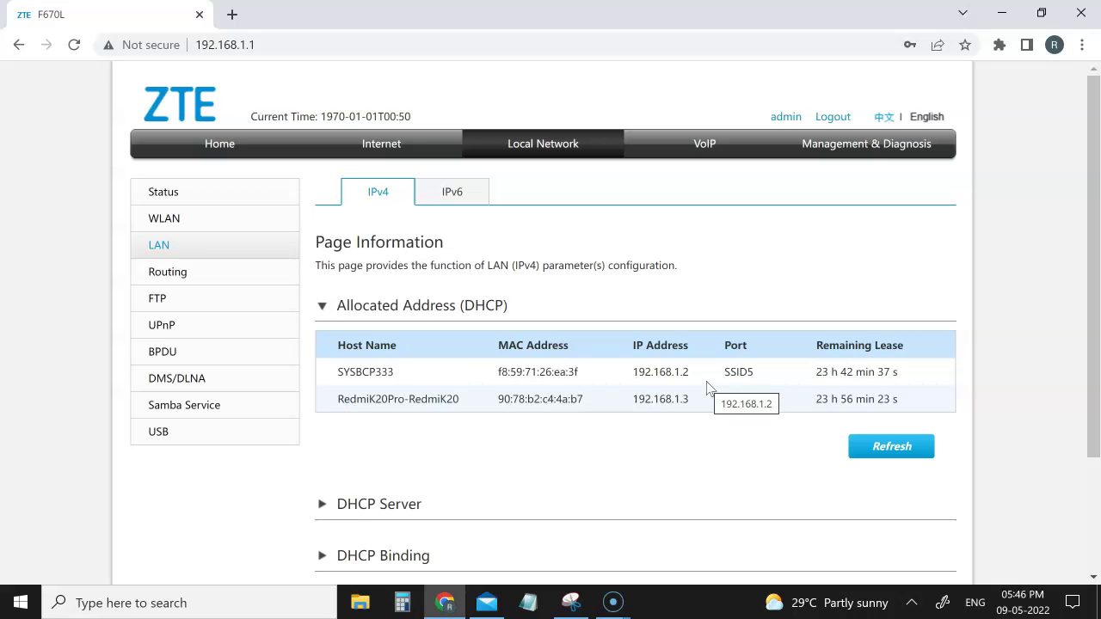
click(867, 446)
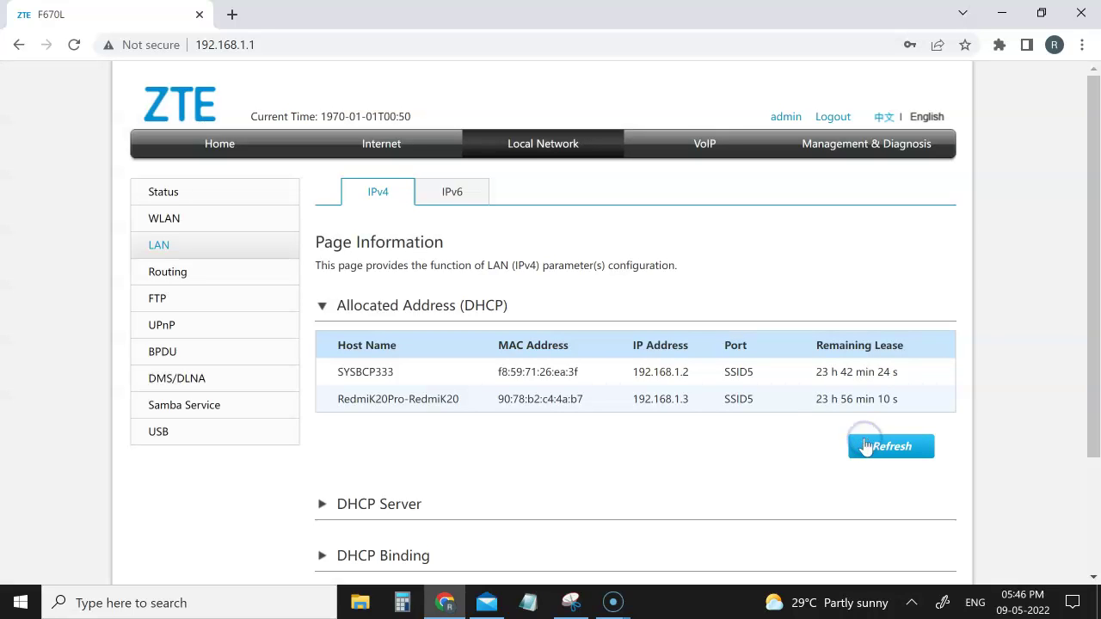
click(889, 447)
Toggle IPv6/IPv4, reload the LAN page, select the RedmiK20Pro client's MAC, and refresh.
click(450, 194)
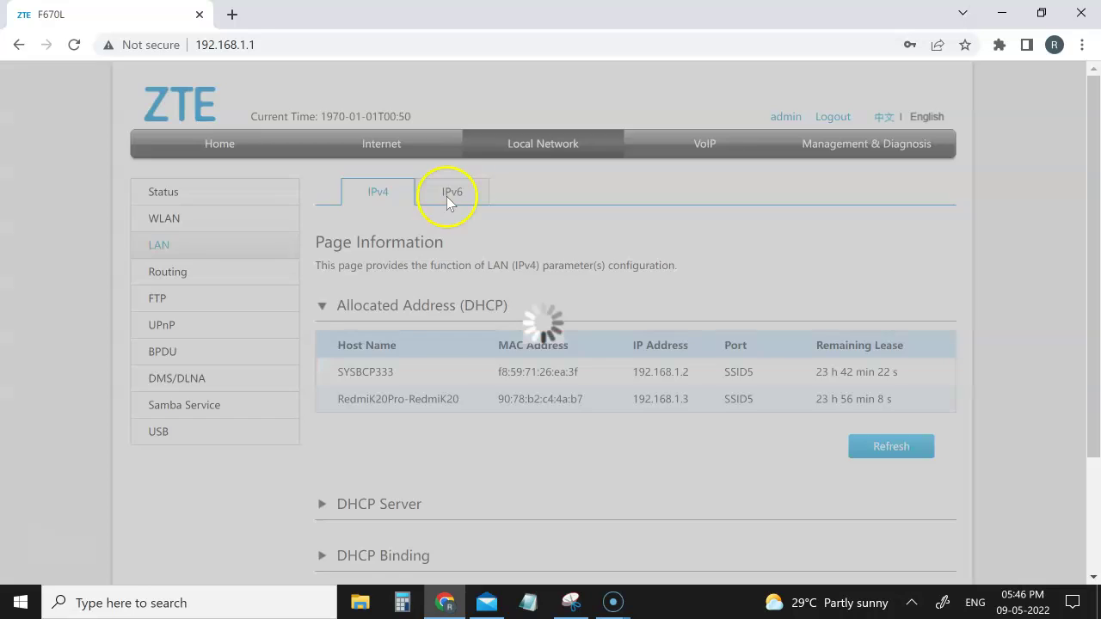
click(381, 195)
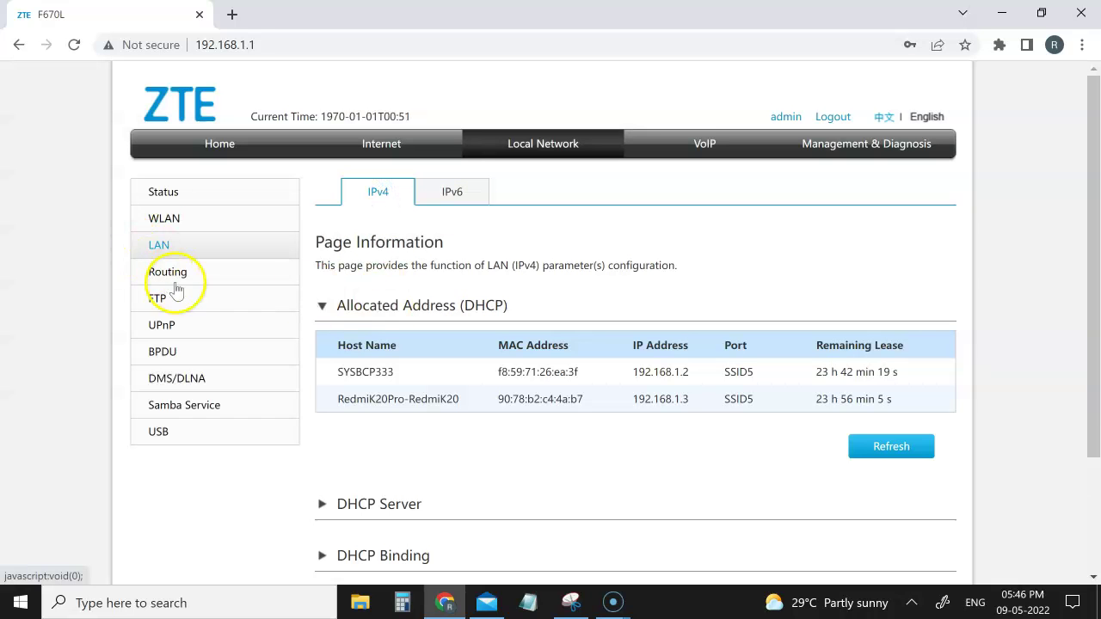
click(172, 277)
click(160, 243)
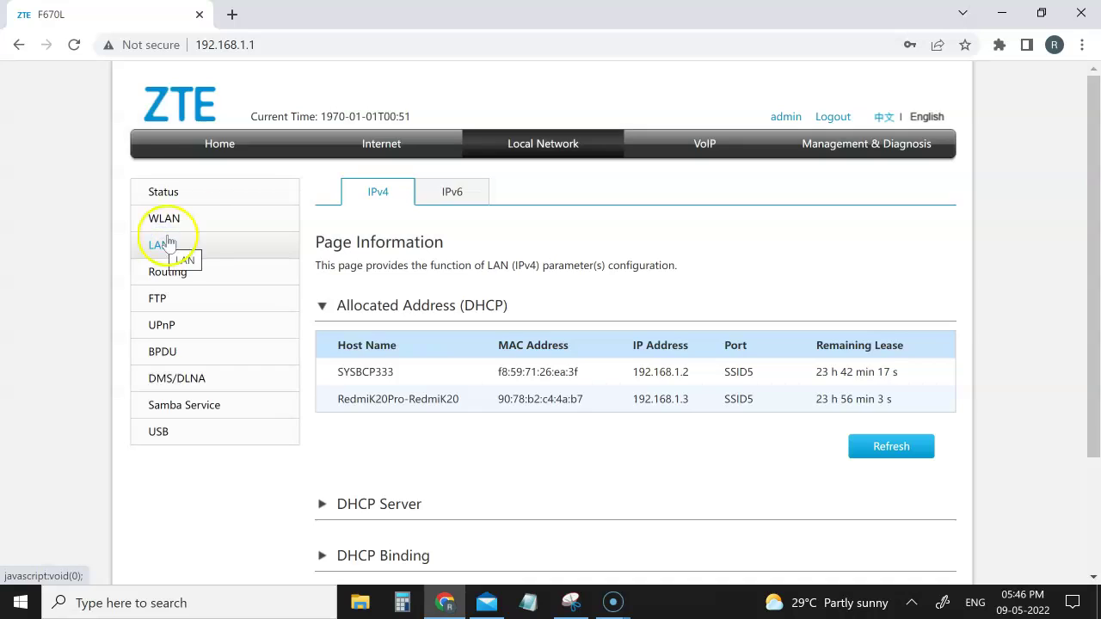
click(74, 44)
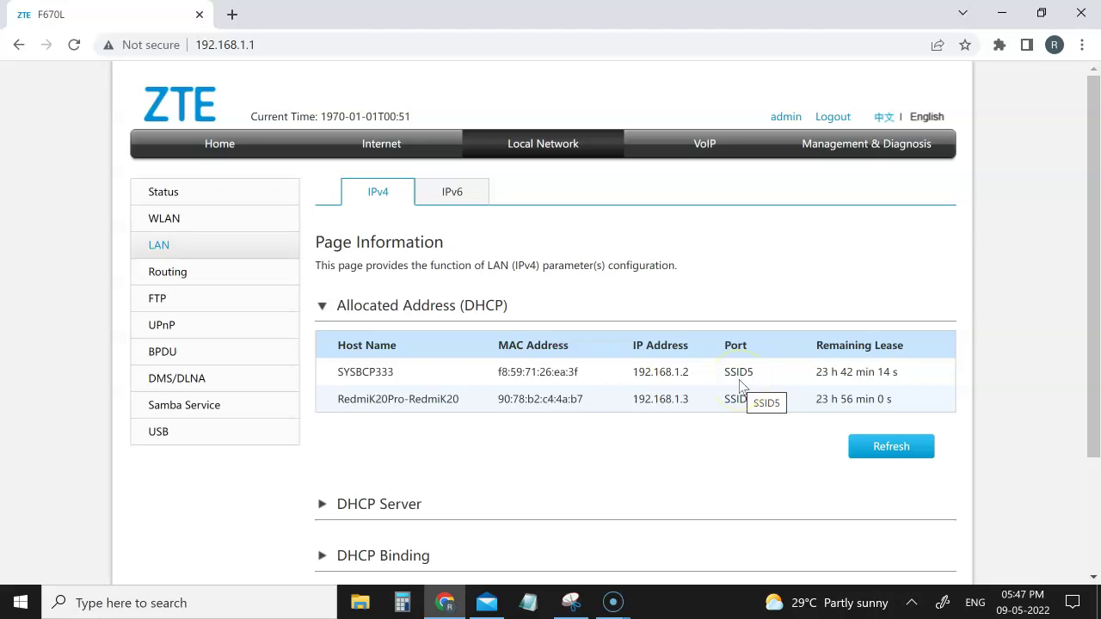
drag(492, 401, 620, 413)
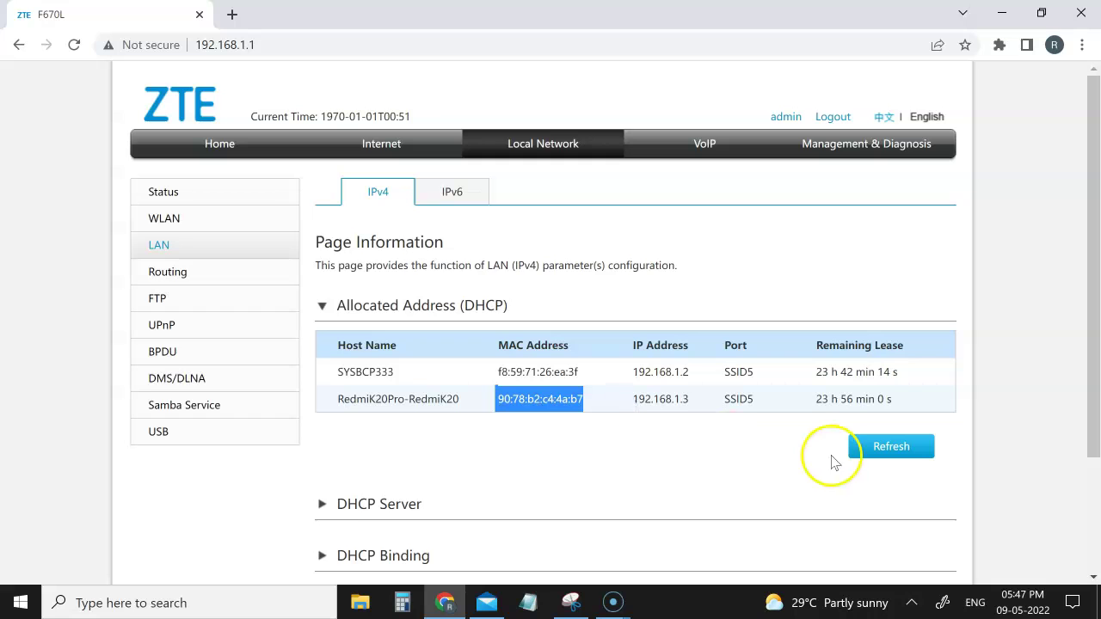
click(879, 459)
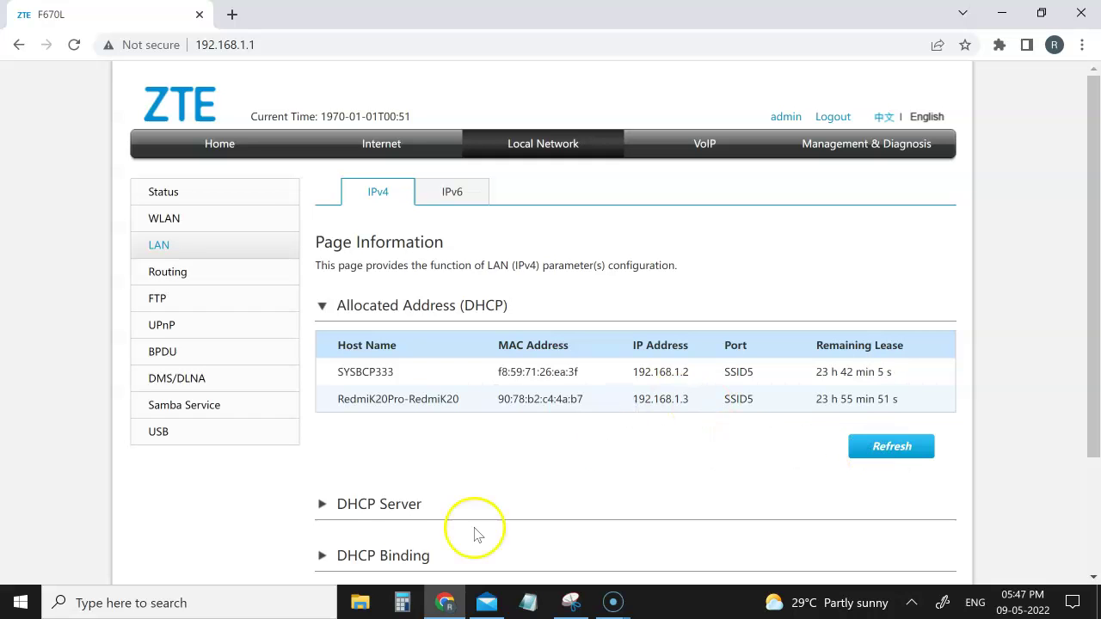
Expand DHCP Server settings (On, LAN IP 192.168.1.1) and refresh the client leases three times.
click(379, 509)
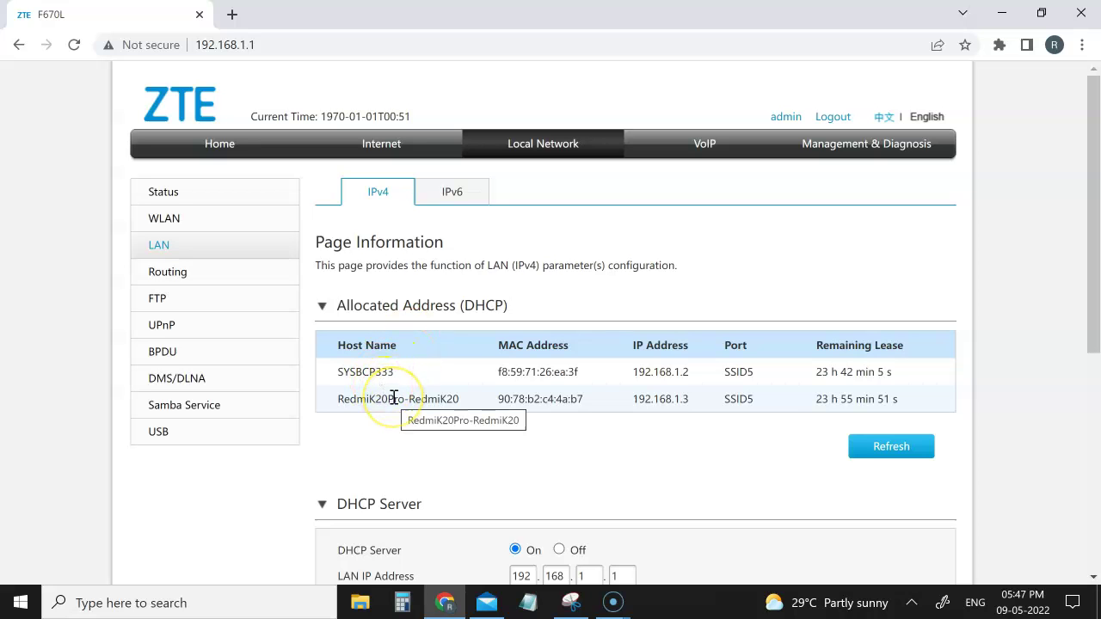
click(897, 448)
click(899, 457)
click(899, 457)
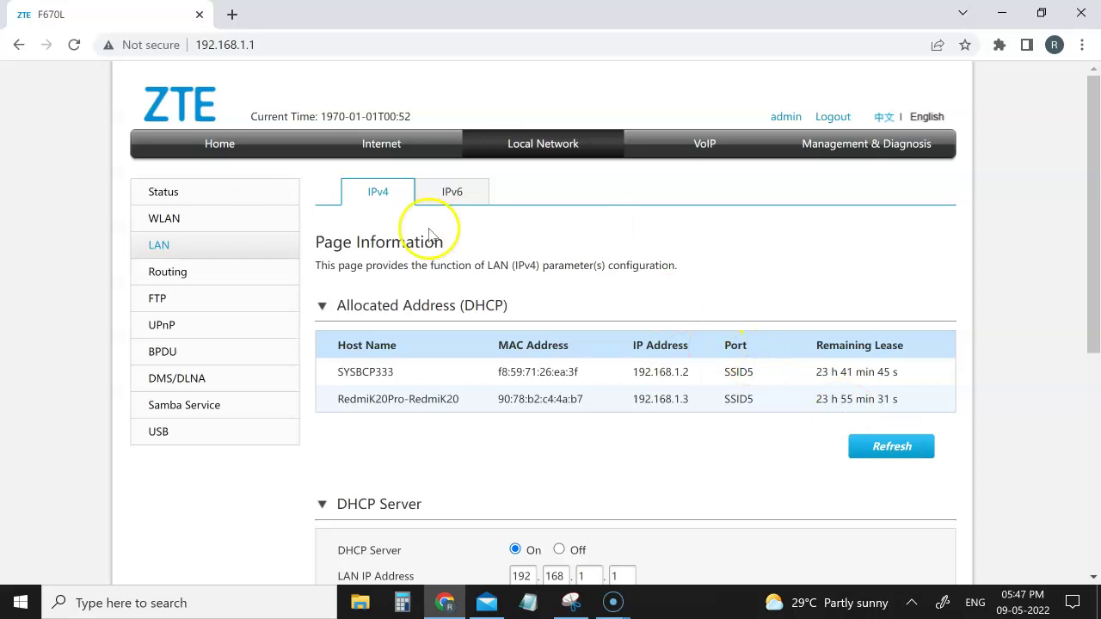
Open WLAN Basic, expand SSID Configuration and SSID3 (2.4GHz) details, then scroll back up.
click(191, 218)
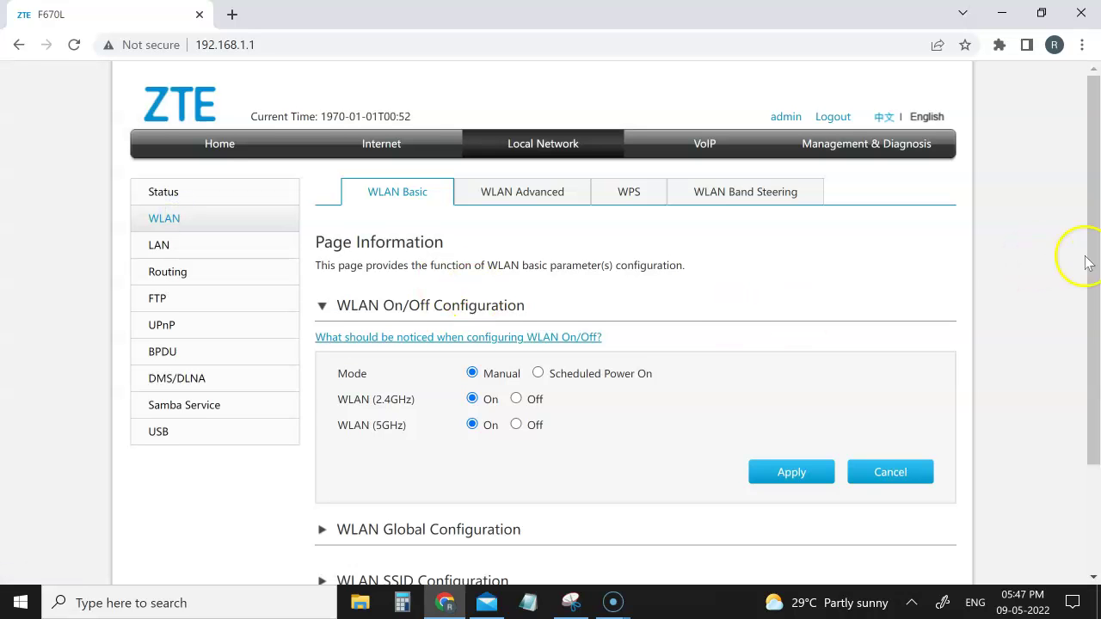
drag(1091, 258, 1093, 376)
click(383, 441)
drag(1094, 255, 1094, 456)
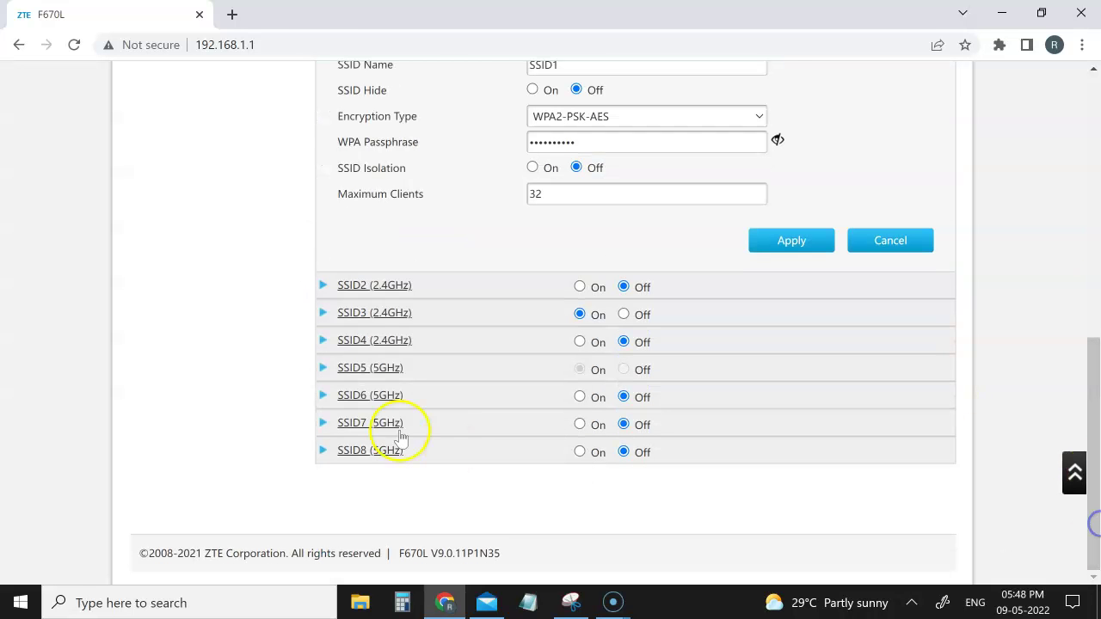
click(375, 314)
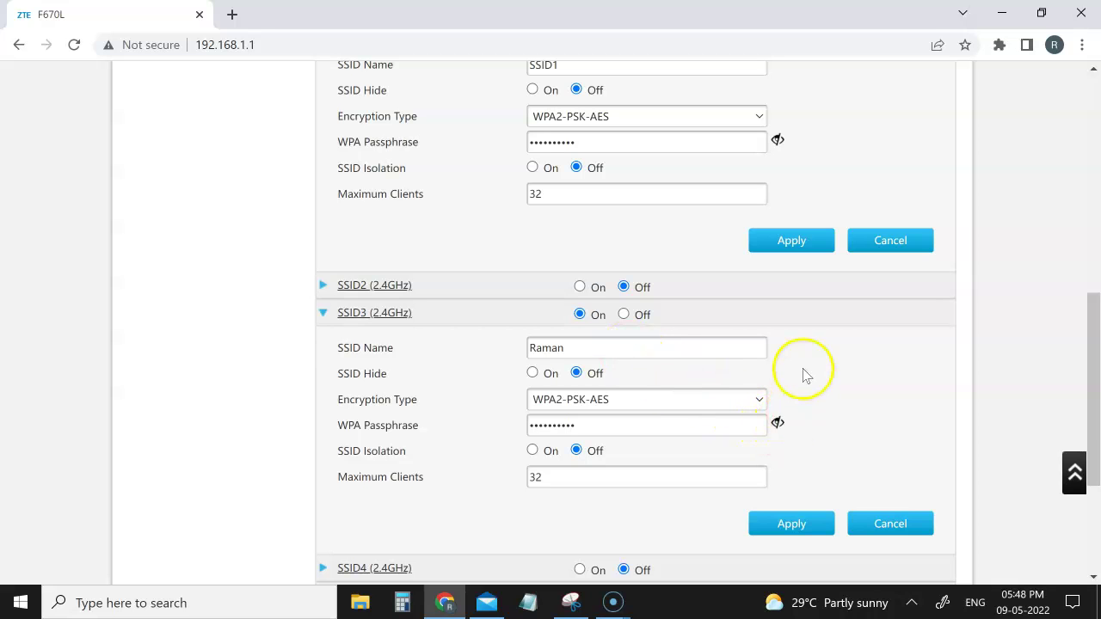
drag(1090, 339, 1084, 120)
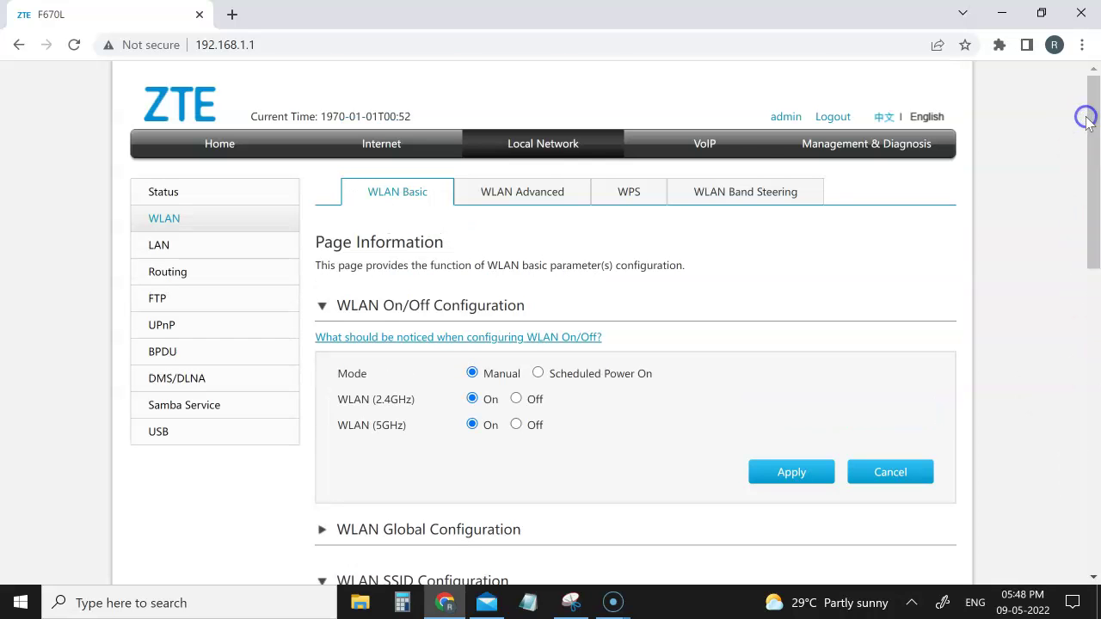